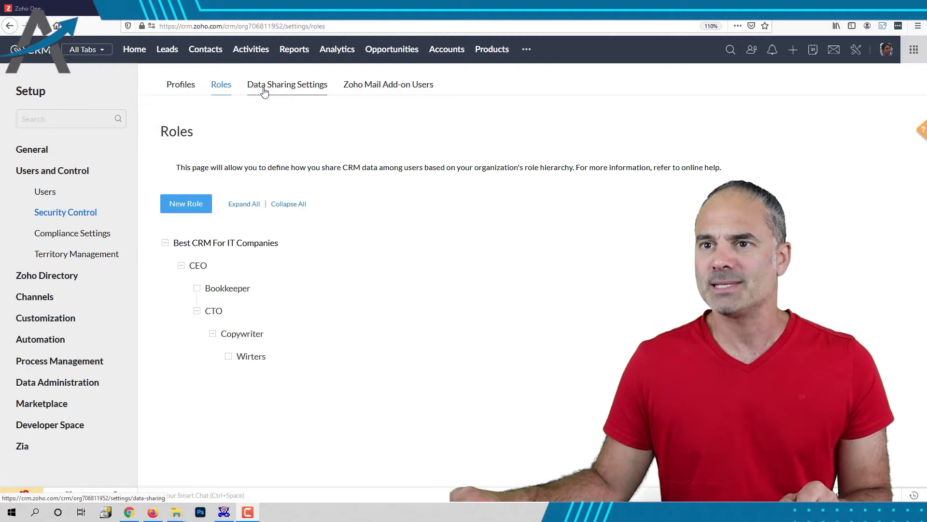
# Step: Go to Setup > Security Control > Data Sharing Settings to see each module's default access
pyautogui.click(855, 50)
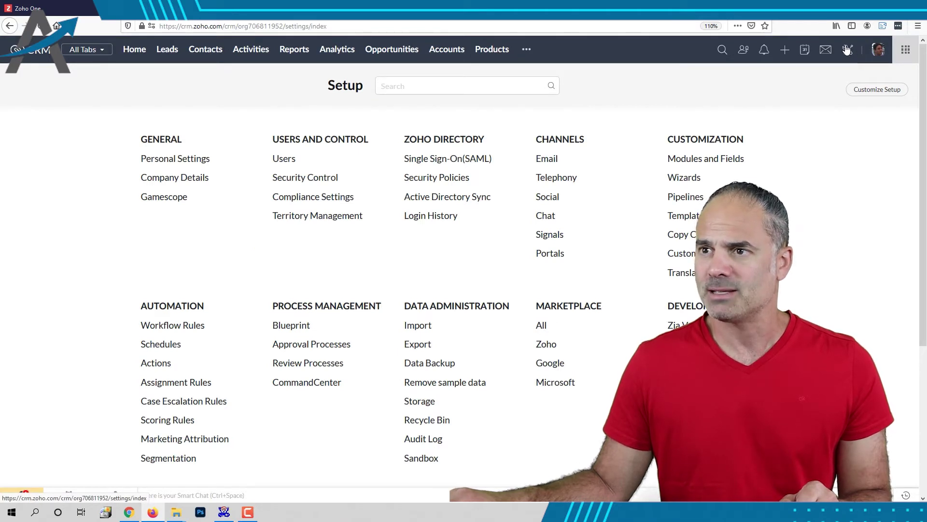
pyautogui.click(317, 182)
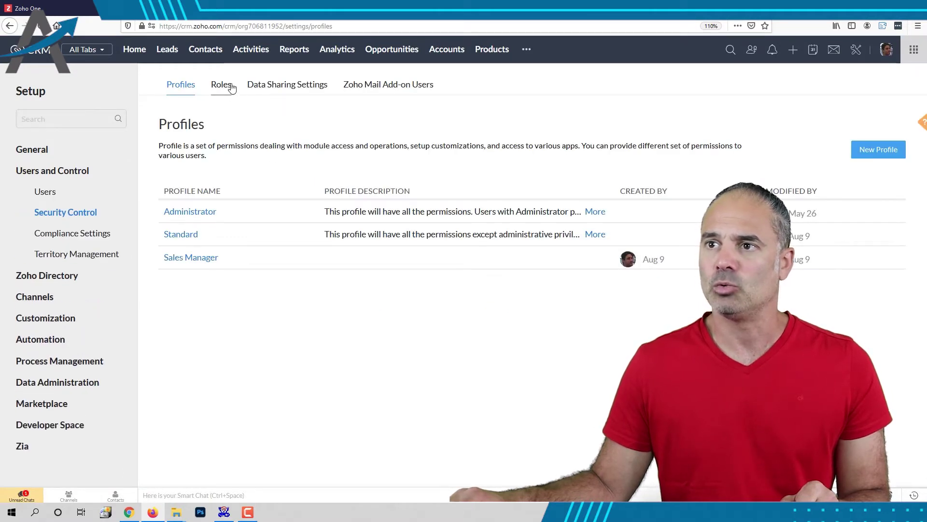
pyautogui.click(278, 87)
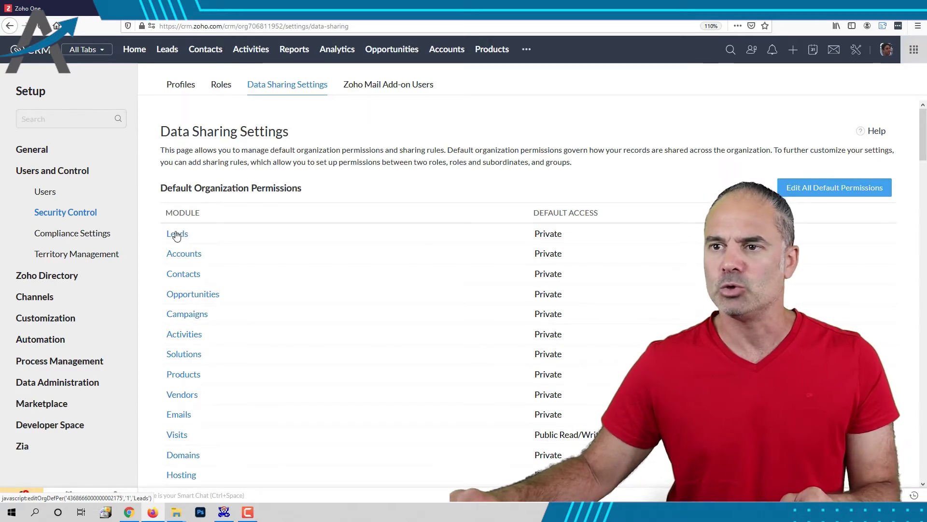
pyautogui.click(177, 234)
pyautogui.click(473, 96)
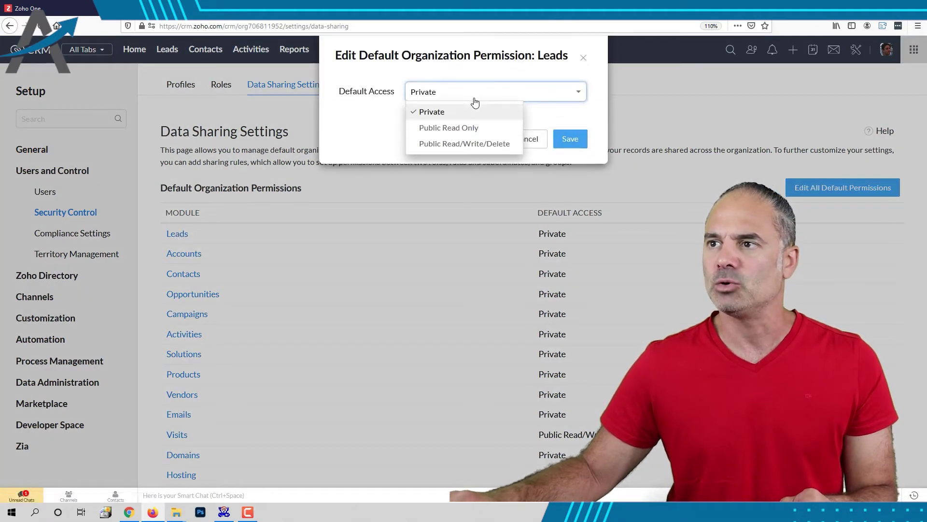
pyautogui.click(466, 130)
pyautogui.click(566, 141)
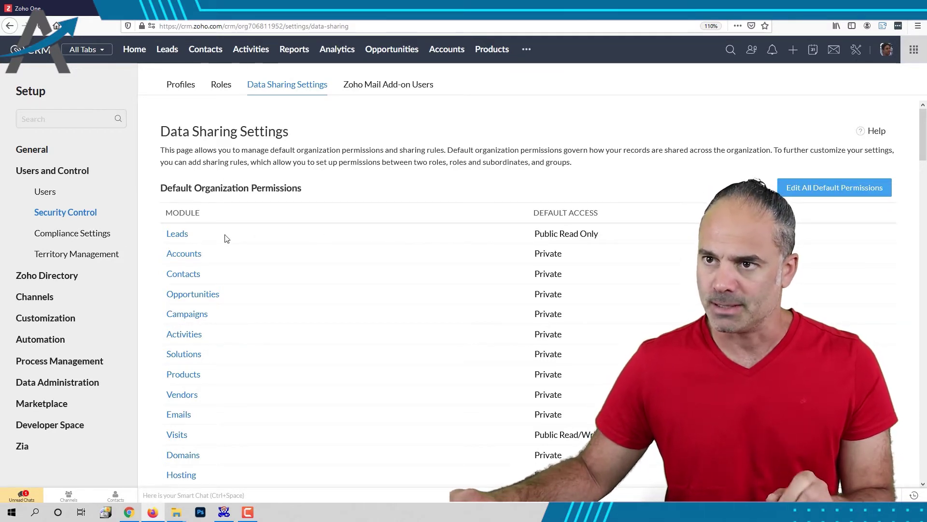
pyautogui.click(177, 236)
pyautogui.click(456, 93)
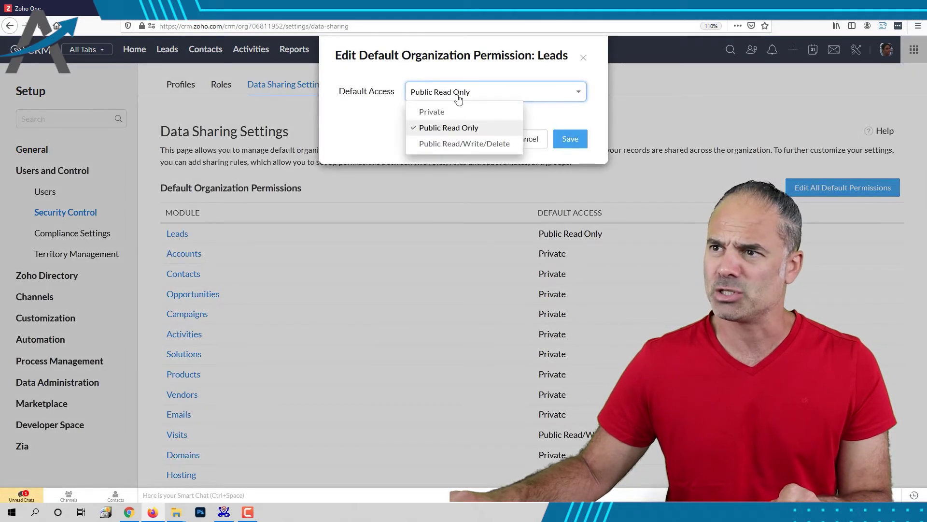
pyautogui.click(483, 144)
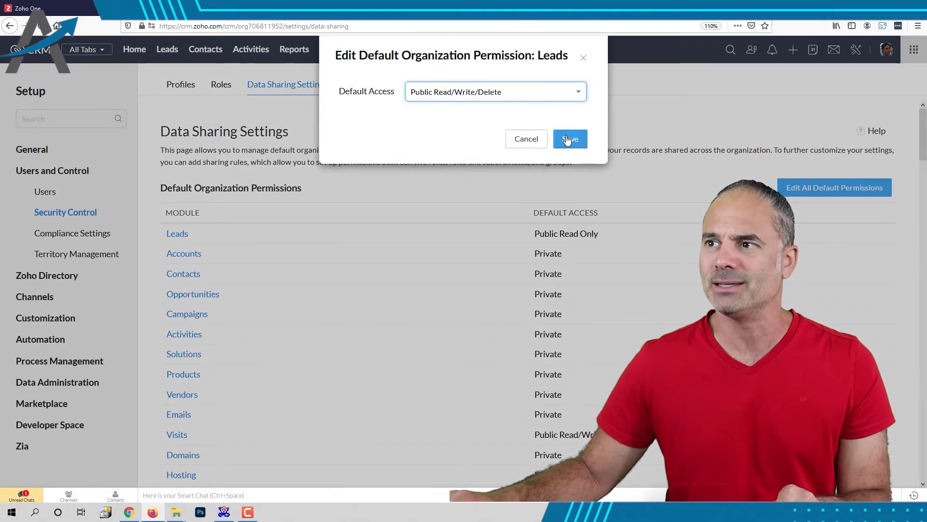
pyautogui.click(570, 139)
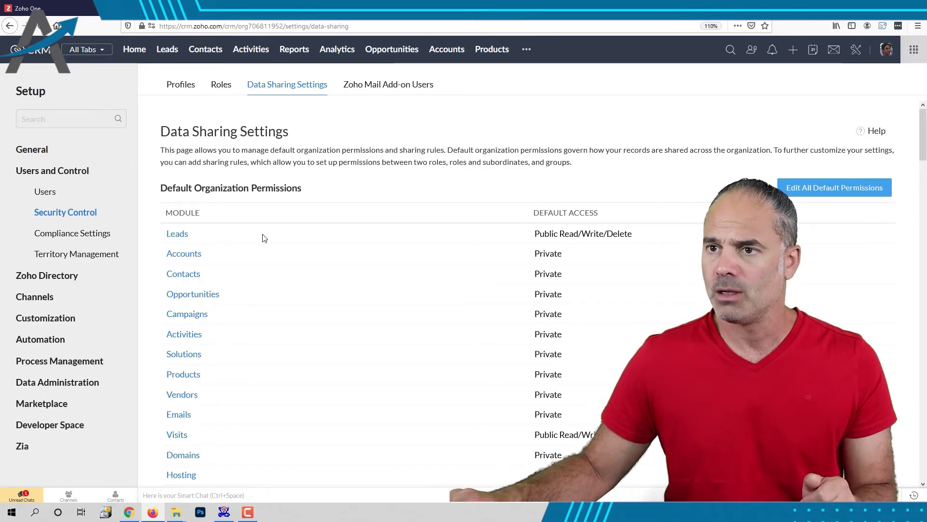
pyautogui.click(182, 238)
pyautogui.click(505, 101)
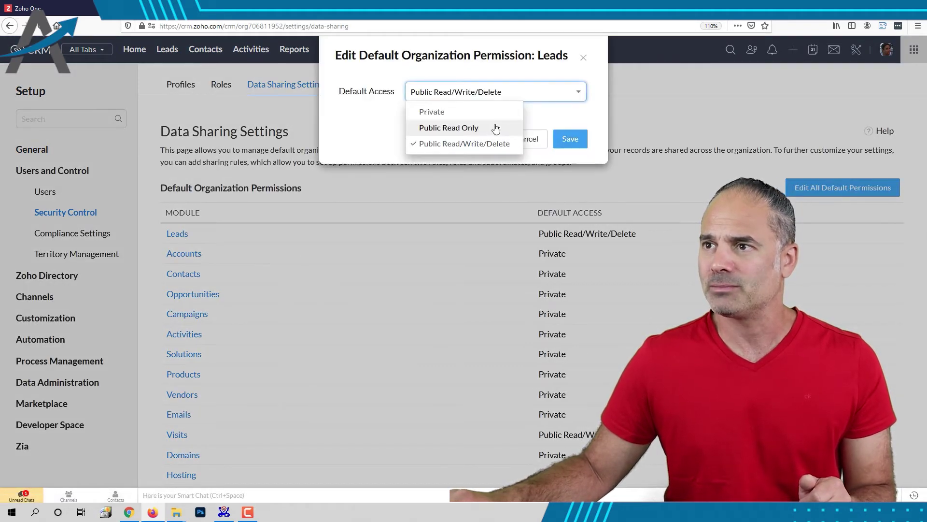
pyautogui.click(502, 170)
pyautogui.click(570, 140)
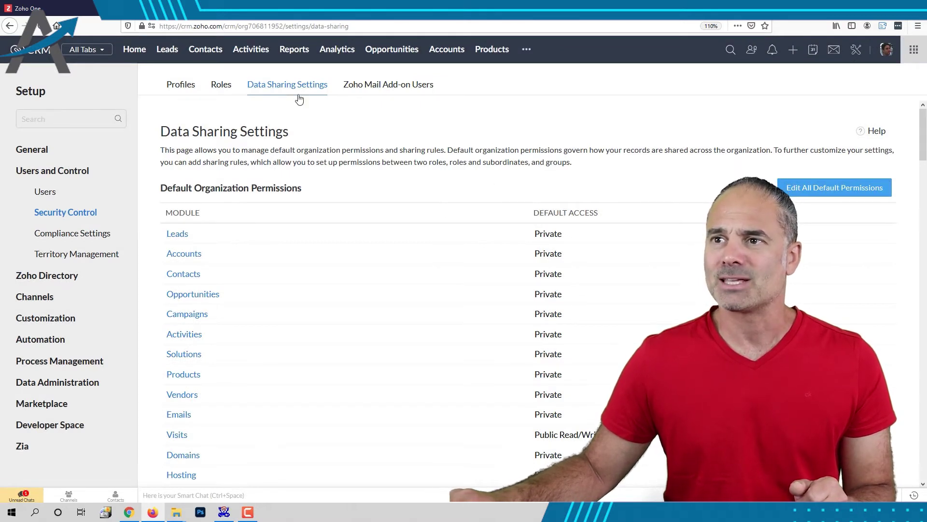
# Step: Check the role hierarchy, then find Sharing Rules and start a new Opportunities rule
pyautogui.click(221, 86)
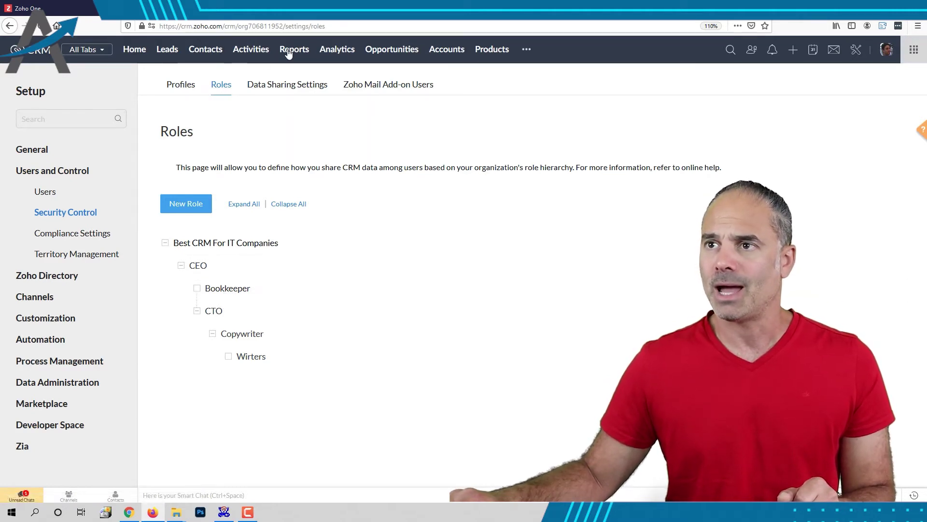
pyautogui.click(282, 90)
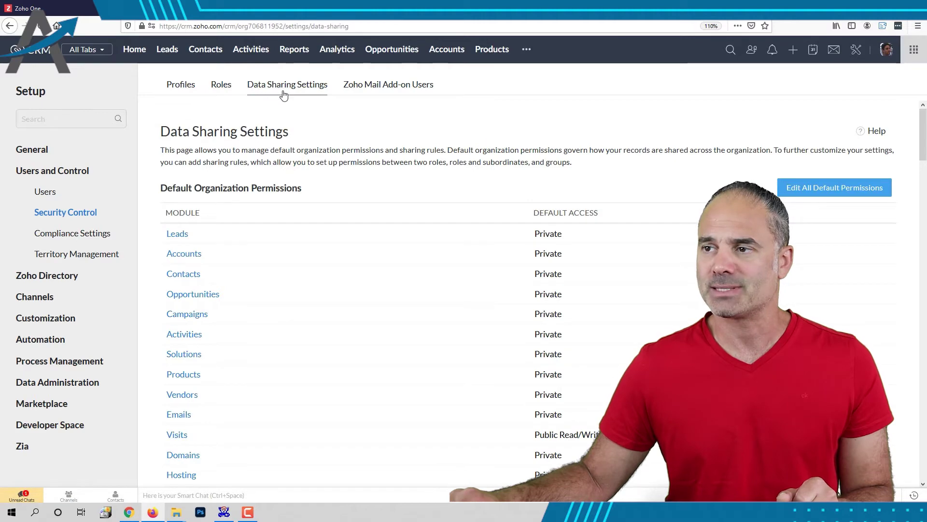
pyautogui.scroll(-10, 392, 242)
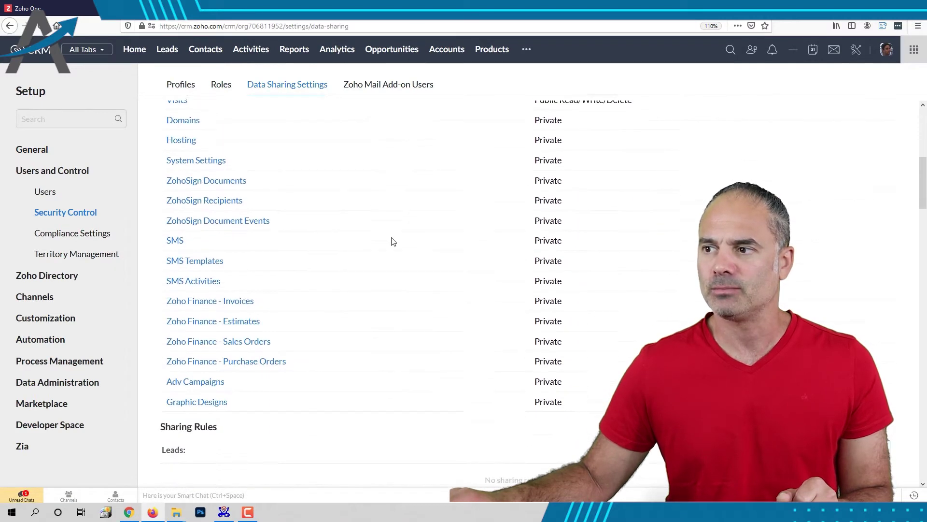
pyautogui.scroll(-4, 408, 234)
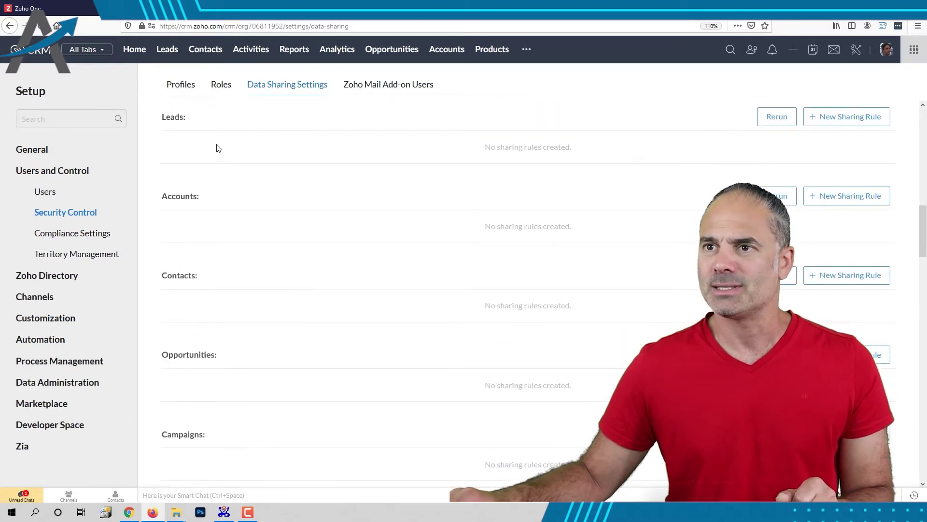
pyautogui.scroll(1, 193, 151)
pyautogui.moveTo(168, 155); pyautogui.dragTo(250, 155)
pyautogui.moveTo(160, 152); pyautogui.dragTo(217, 153)
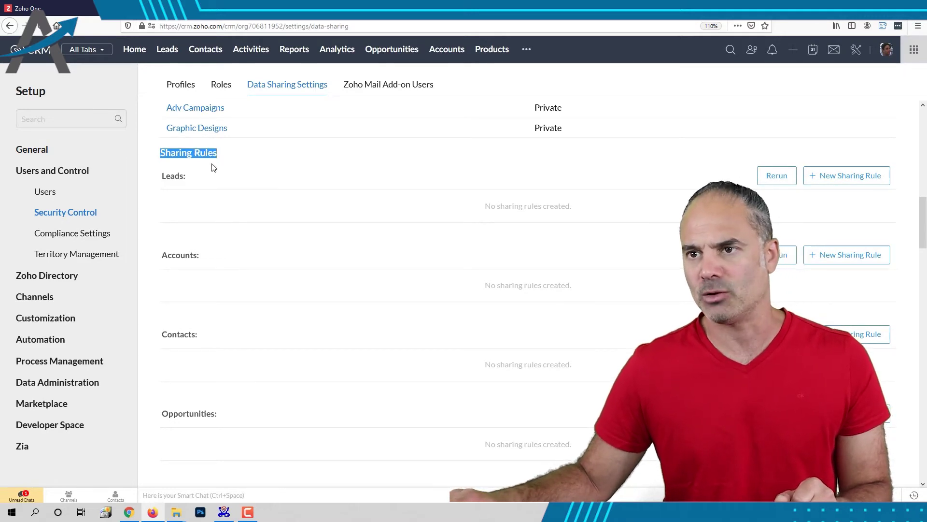
pyautogui.scroll(-1, 205, 193)
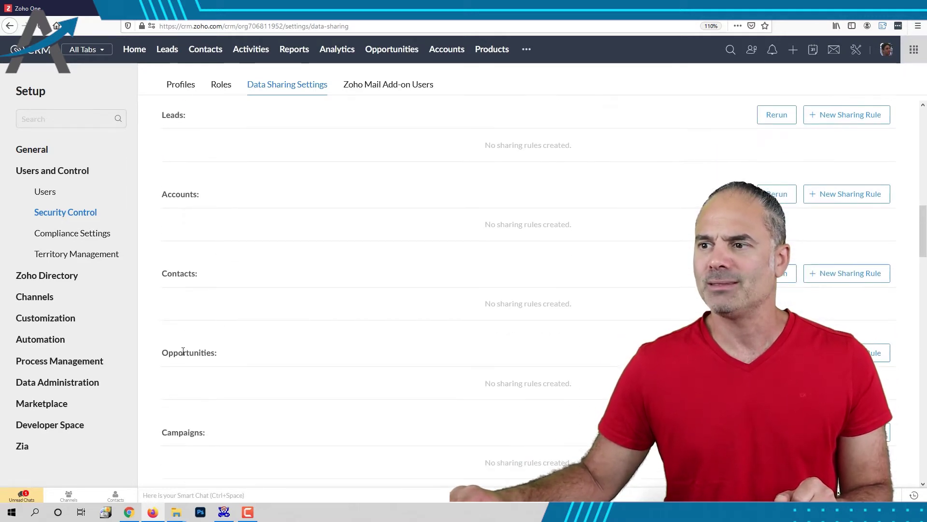
pyautogui.moveTo(162, 353); pyautogui.dragTo(233, 356)
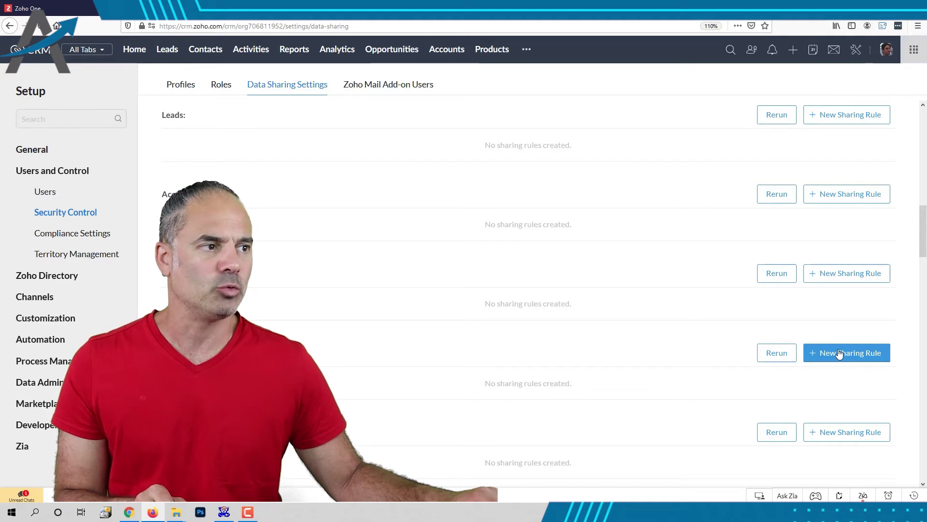
pyautogui.click(838, 354)
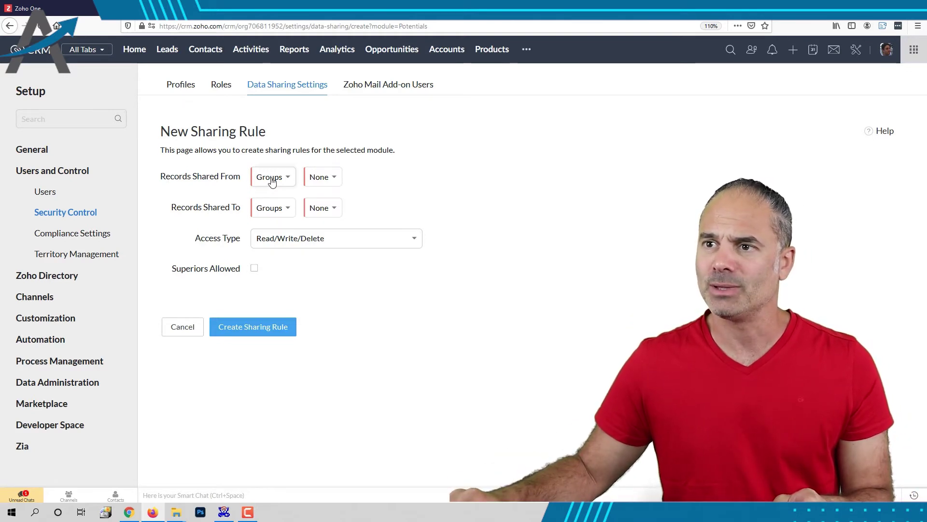
# Step: Share Opportunities records from the Bookkeeper role to the Wirters role with Read-only access
pyautogui.click(272, 180)
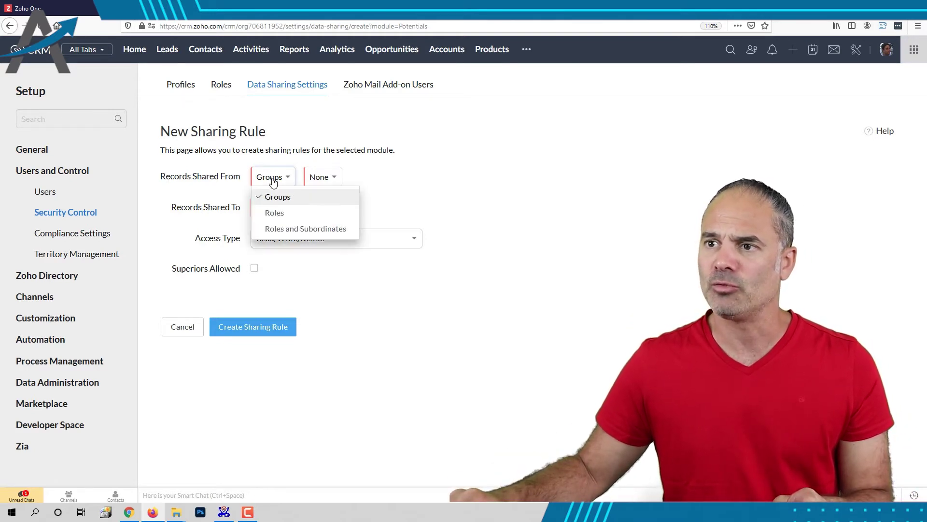
pyautogui.click(289, 217)
pyautogui.click(313, 183)
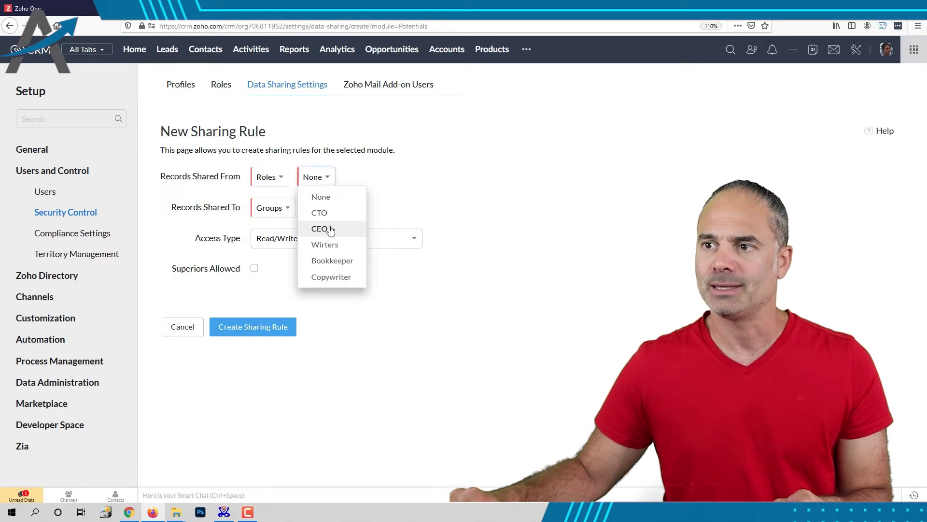
pyautogui.click(344, 263)
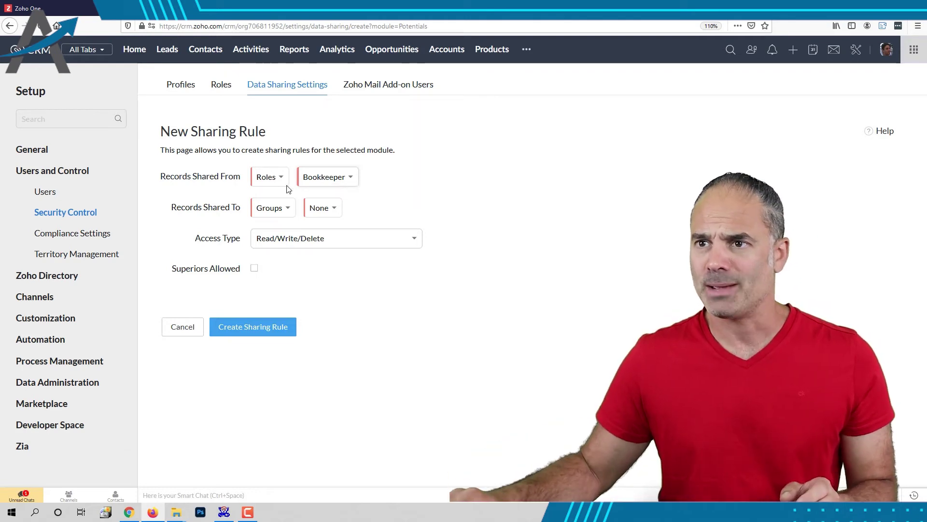
pyautogui.moveTo(173, 176); pyautogui.dragTo(235, 175)
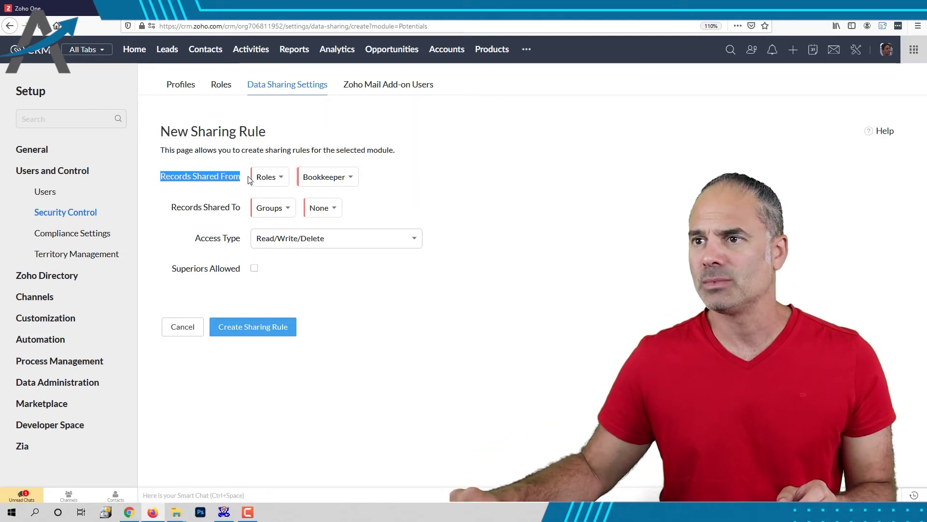
pyautogui.click(270, 207)
pyautogui.click(272, 239)
pyautogui.click(315, 209)
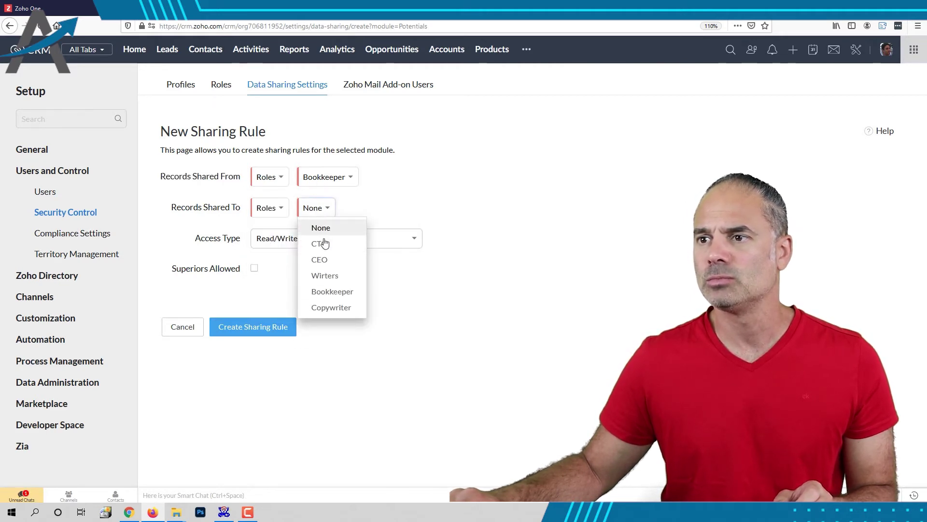
pyautogui.click(323, 271)
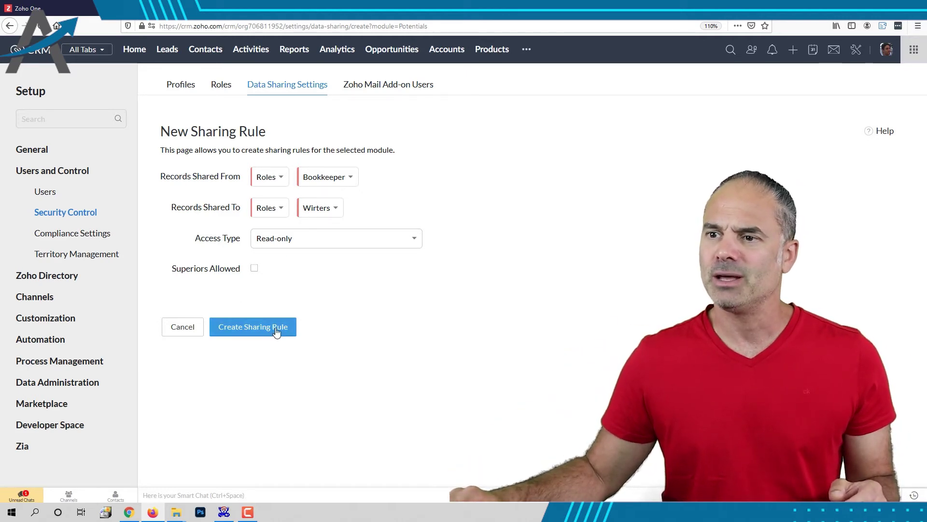
# Step: Create the Bookkeeper-to-Wirters sharing rule and open the Opportunities list of 19 records
pyautogui.click(245, 328)
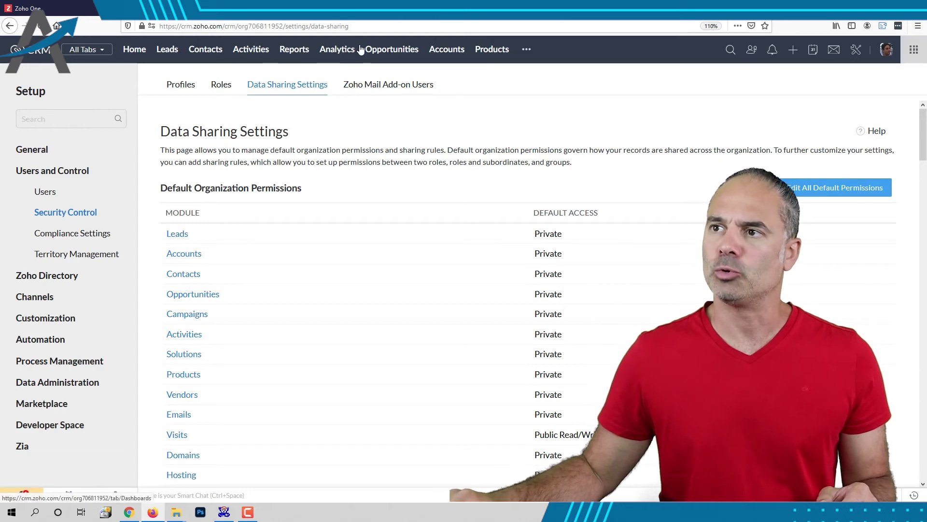
pyautogui.click(380, 51)
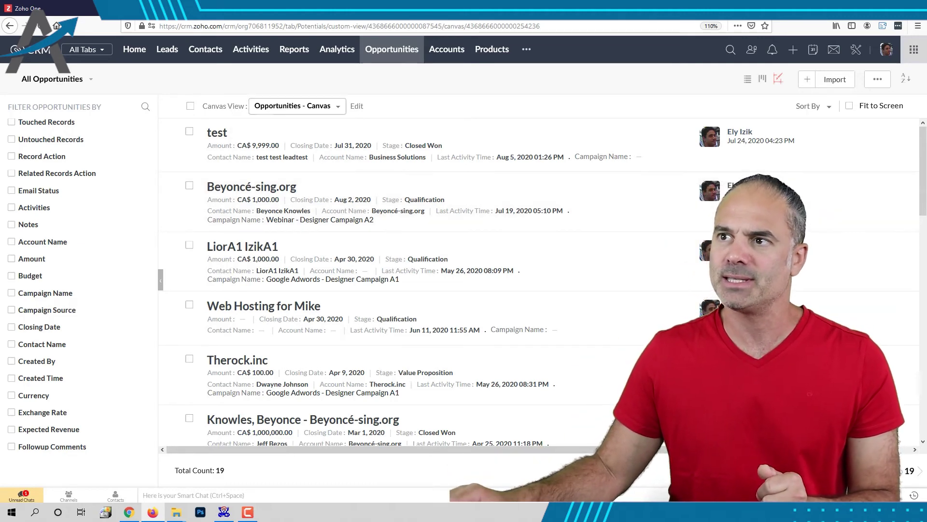
pyautogui.click(396, 59)
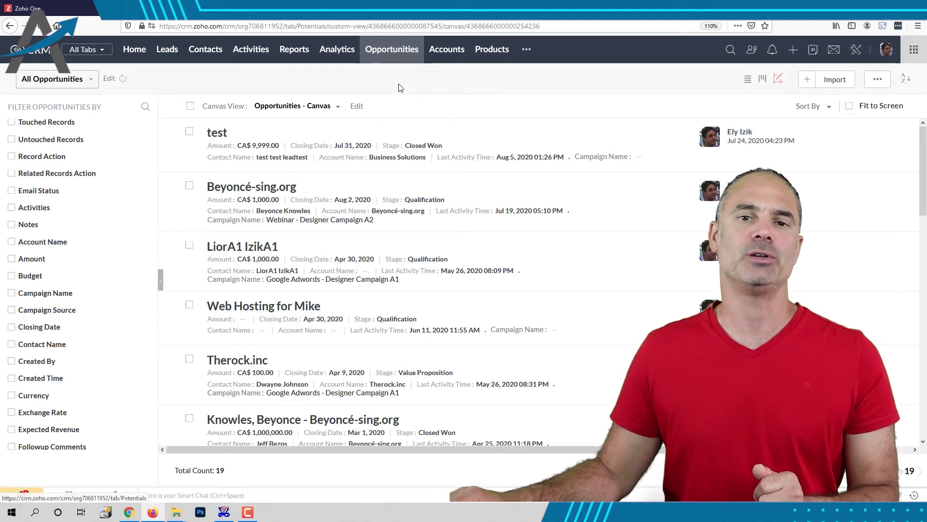